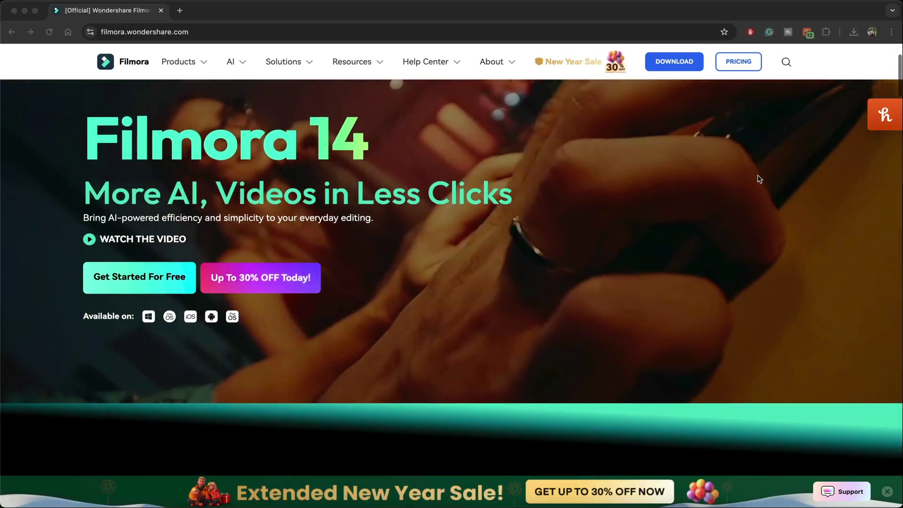
Scroll the Filmora 14 homepage past Polish Videos and Pro to Easy, down to Tailor Content as You Wish
scroll(757, 178, "down", 5)
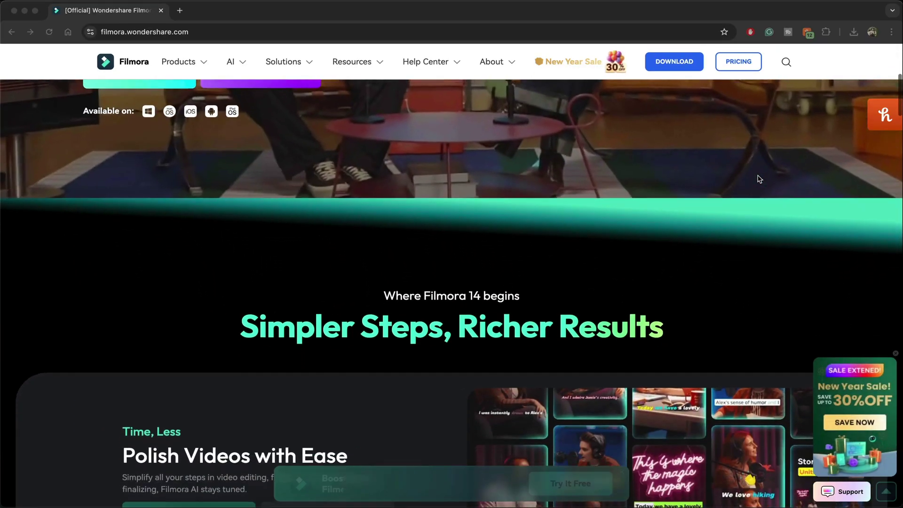
scroll(757, 179, "down", 4)
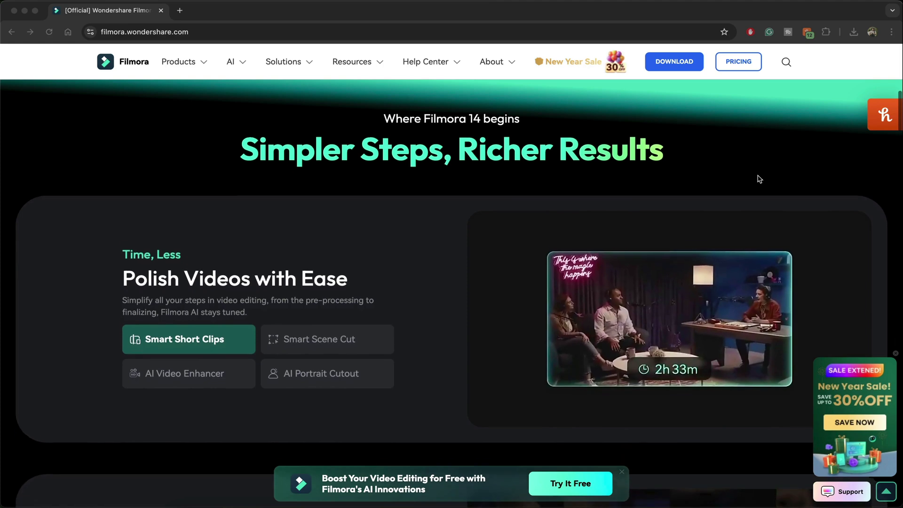
scroll(757, 179, "down", 4)
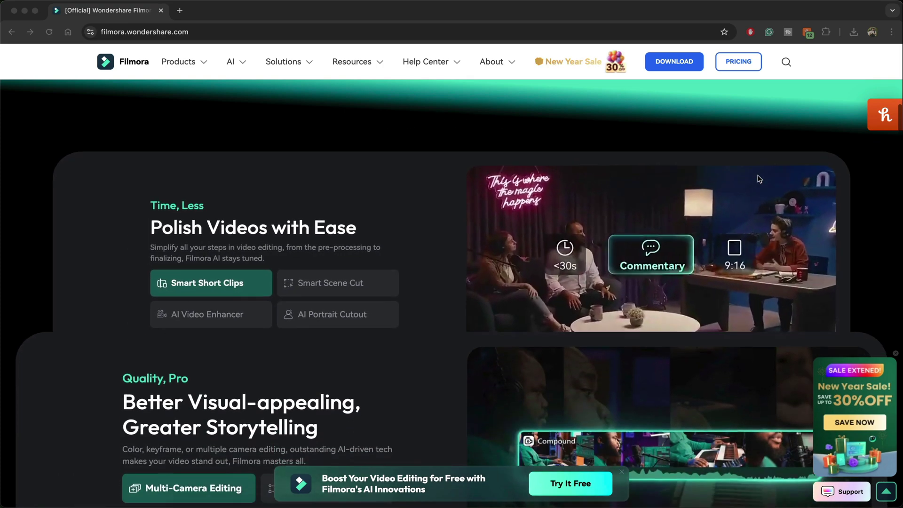
scroll(757, 179, "down", 4)
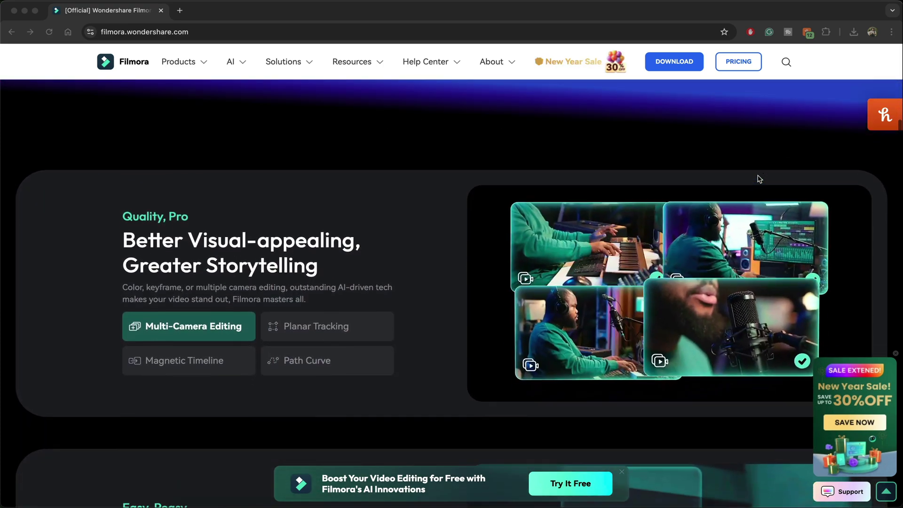
scroll(758, 177, "down", 4)
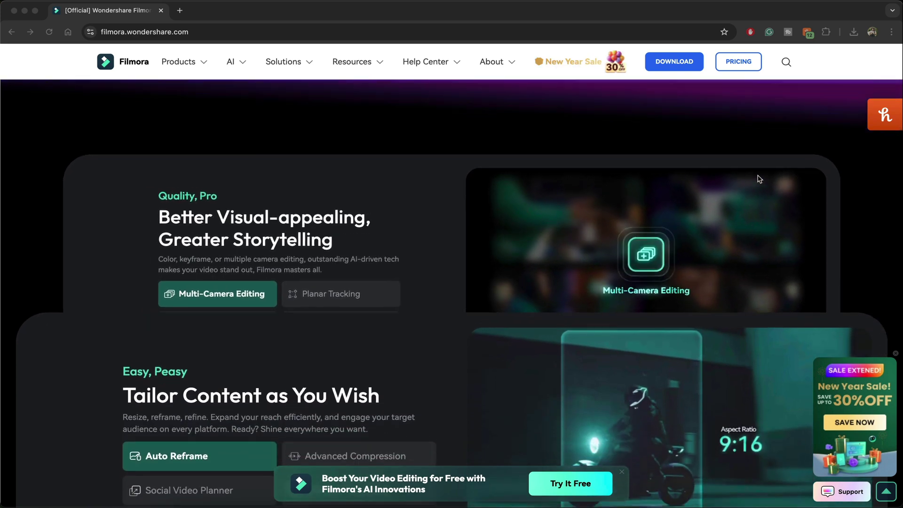
scroll(758, 178, "down", 4)
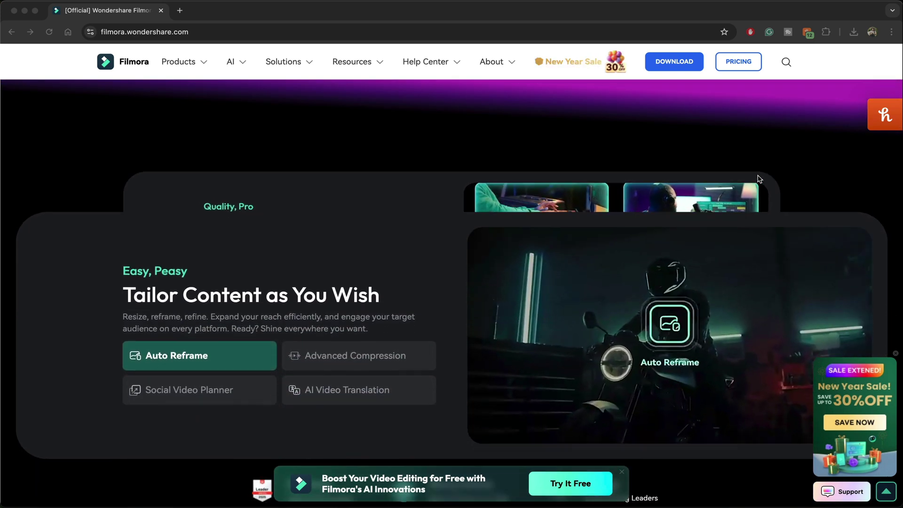
scroll(758, 178, "down", 1)
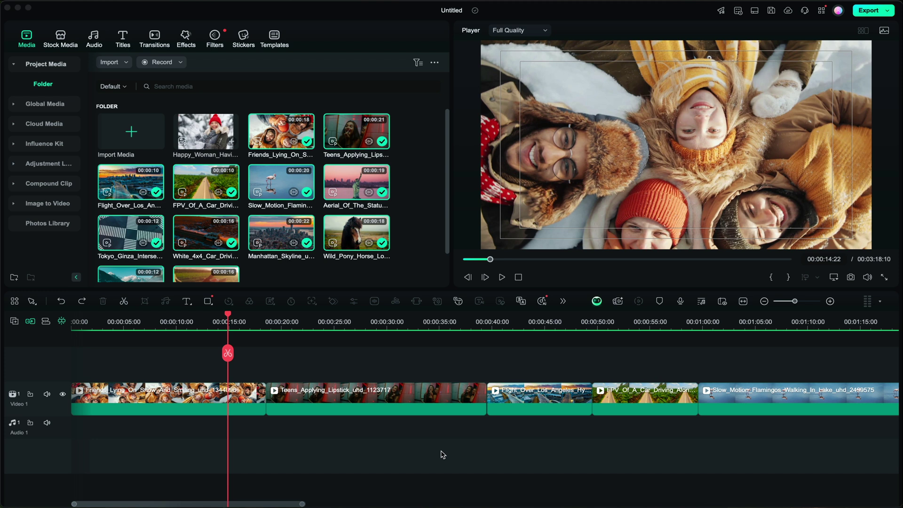
Scrub through the five timeline clips, then select every clip on the Video 1 track
left_click(304, 330)
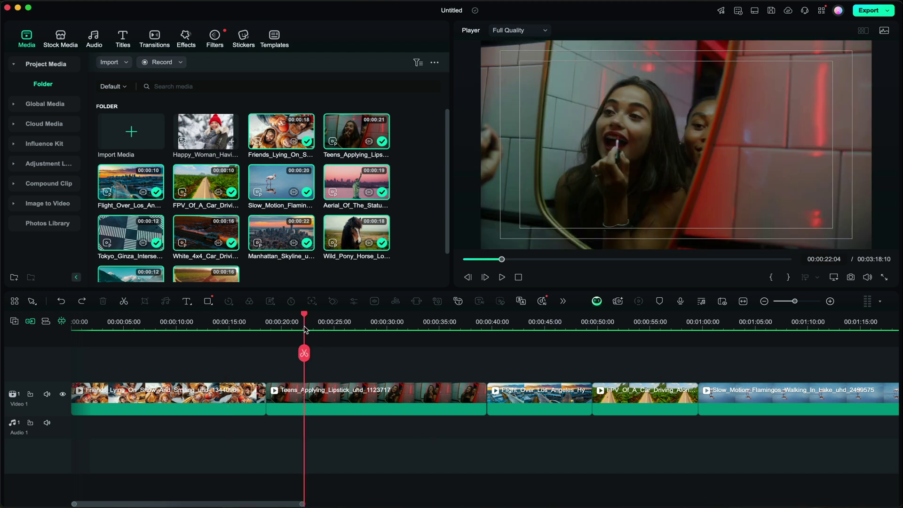
left_click_drag(305, 316, 209, 399)
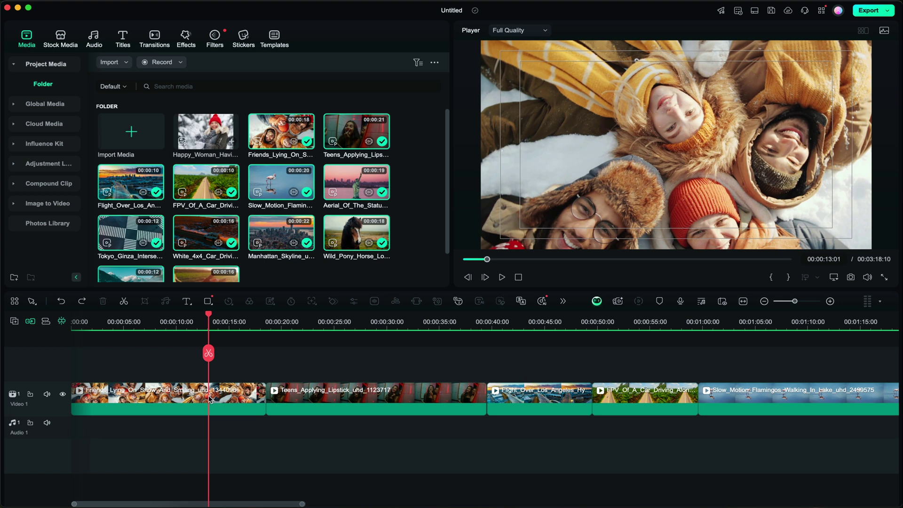
left_click(210, 398)
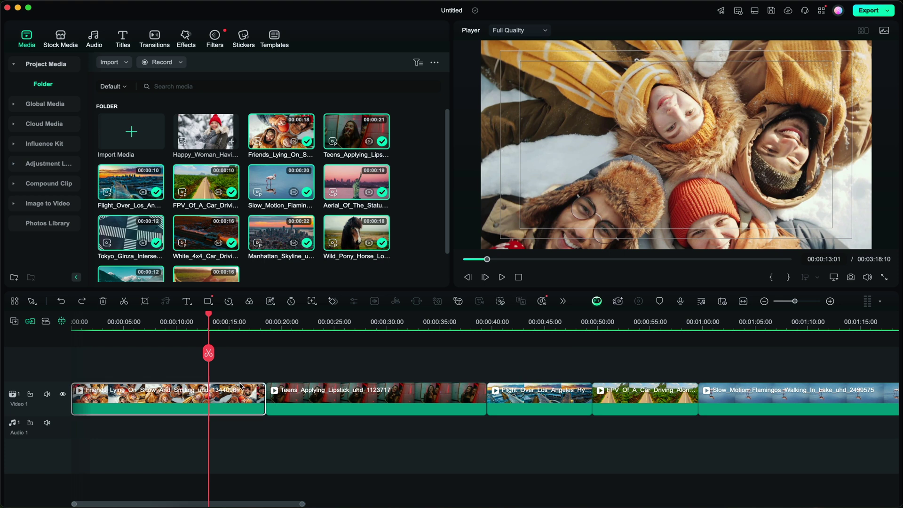
key("super+a")
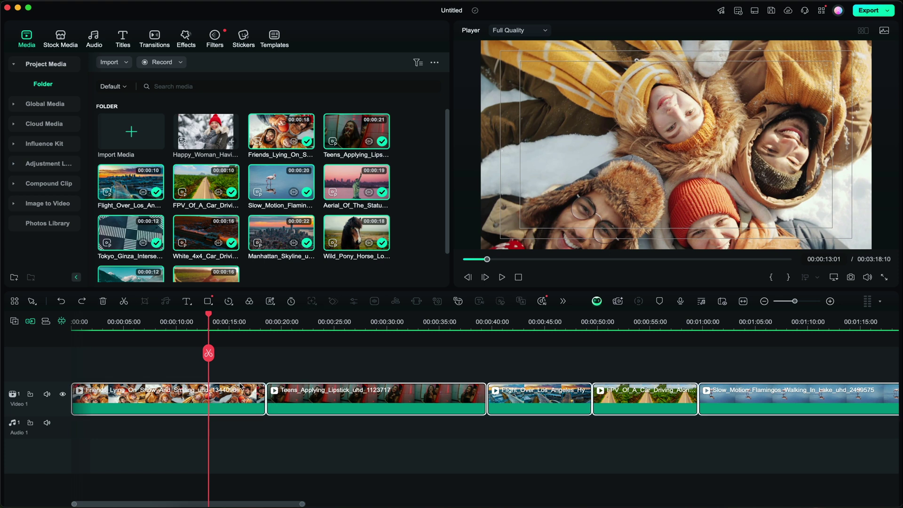
Ask Filmora Copilot for Video Speed Control at 0.5x playback on the selected clips
left_click(596, 301)
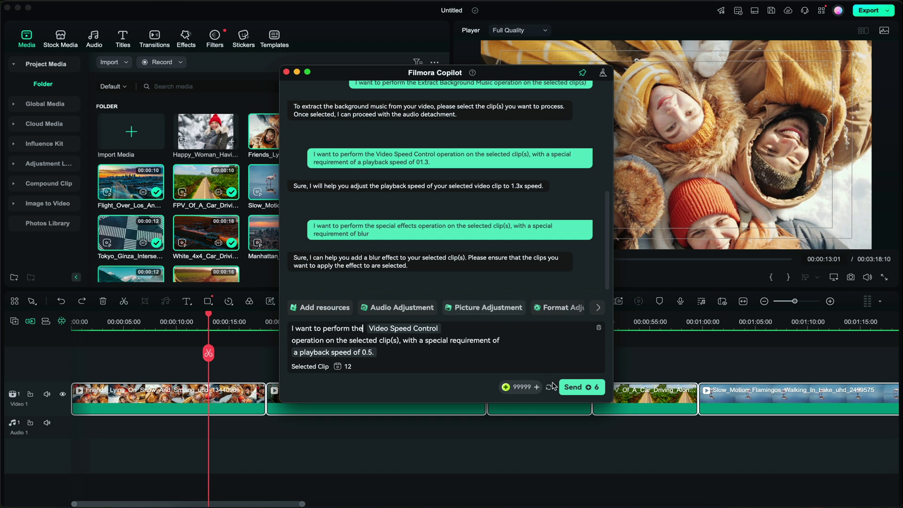
left_click(572, 388)
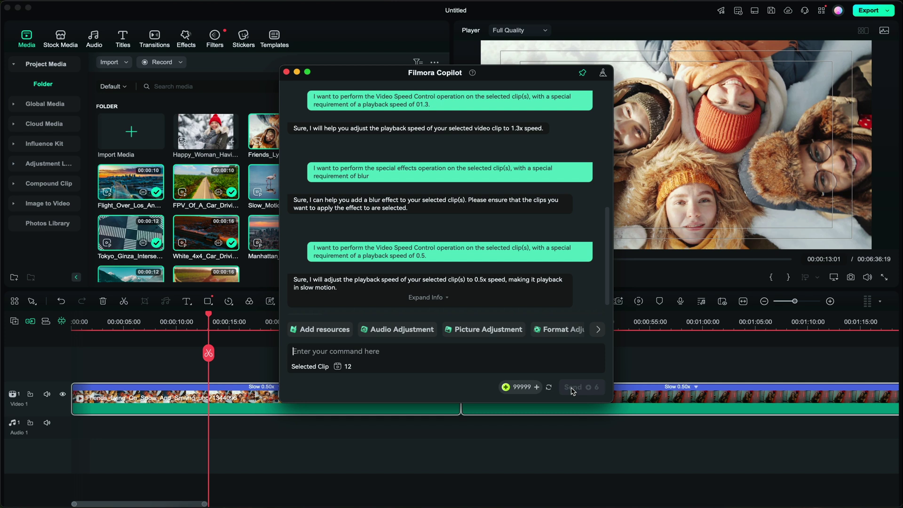
Undo the 0.5x slowdown and recall the previous speed command in Copilot for editing
key("super+z")
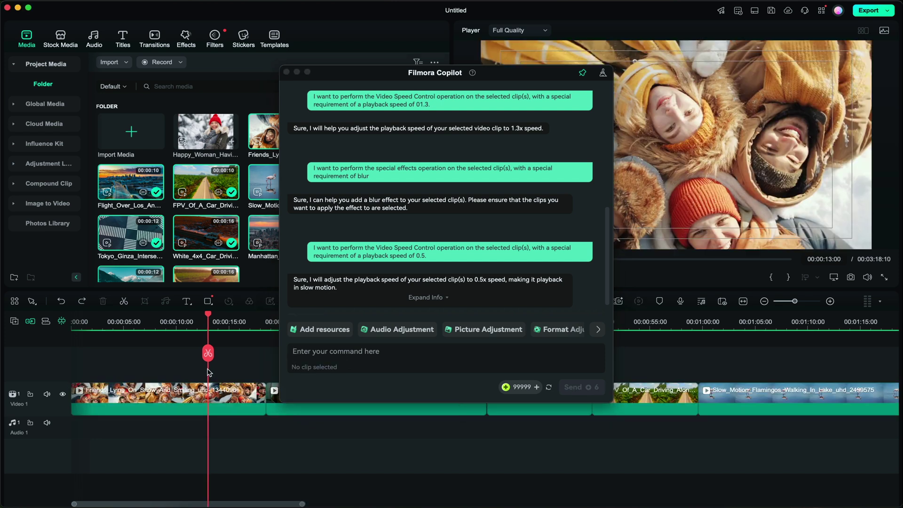
left_click(485, 332)
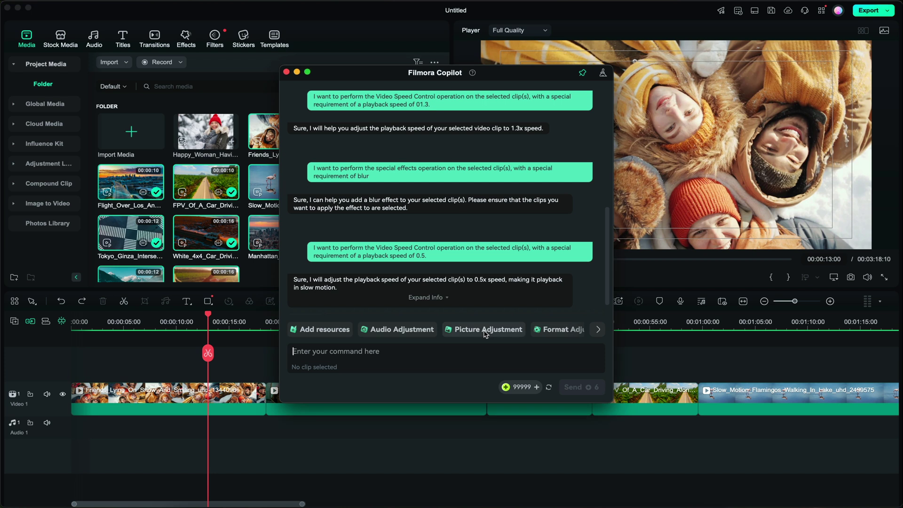
key("Up")
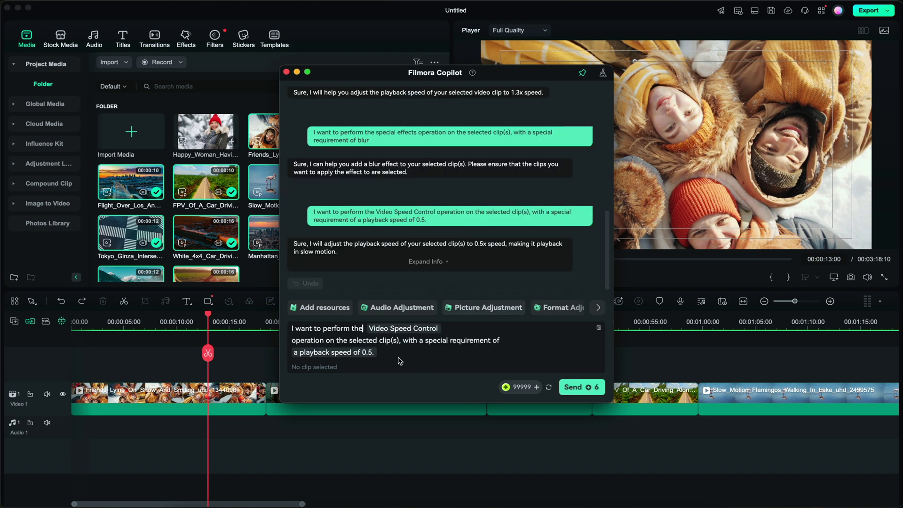
left_click_drag(375, 355, 353, 353)
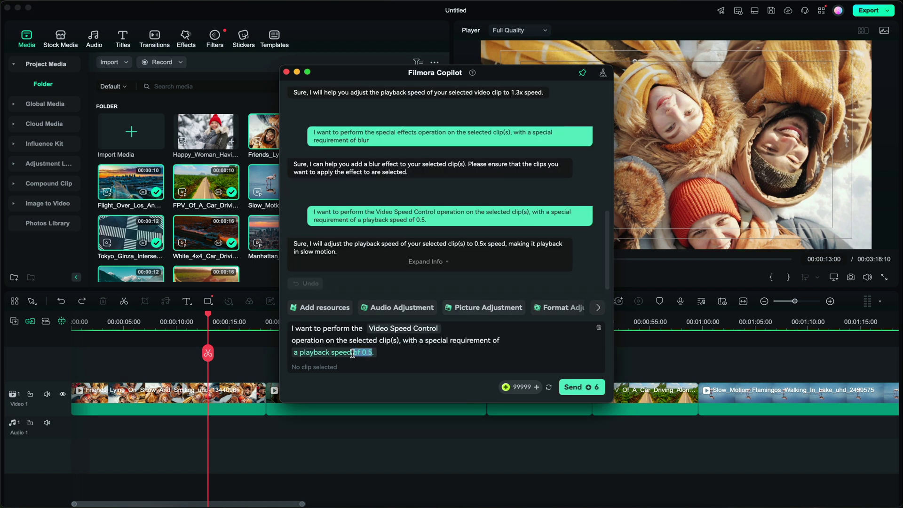
left_click(390, 340)
left_click_drag(442, 331, 370, 331)
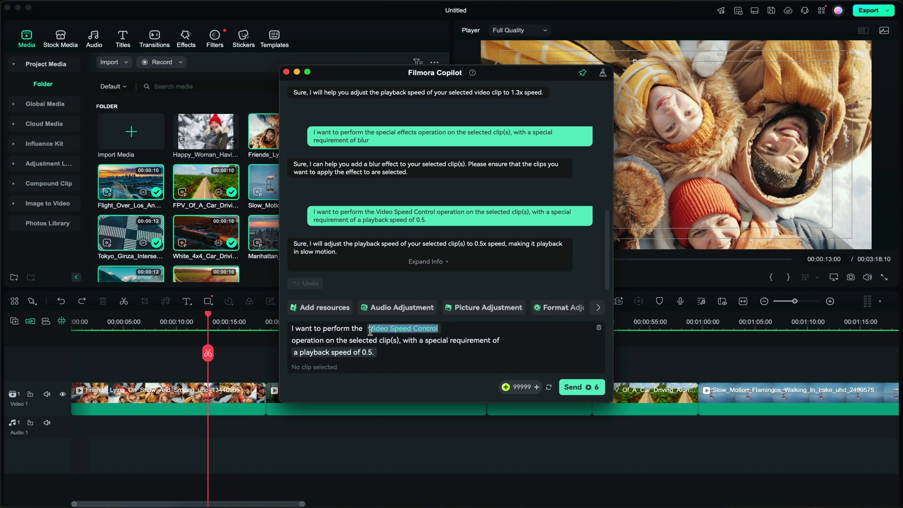
Select all clips and send a Copilot request to make the picture black and white
left_click(176, 403)
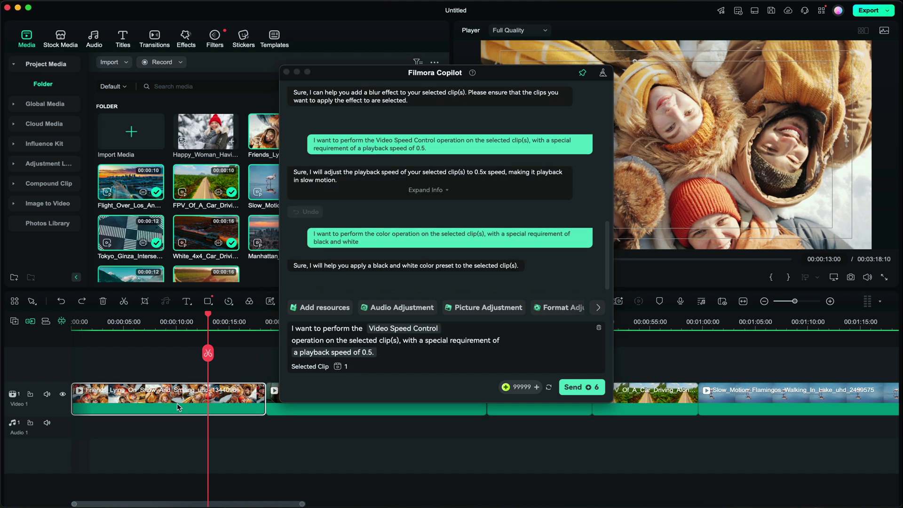
key("super+a")
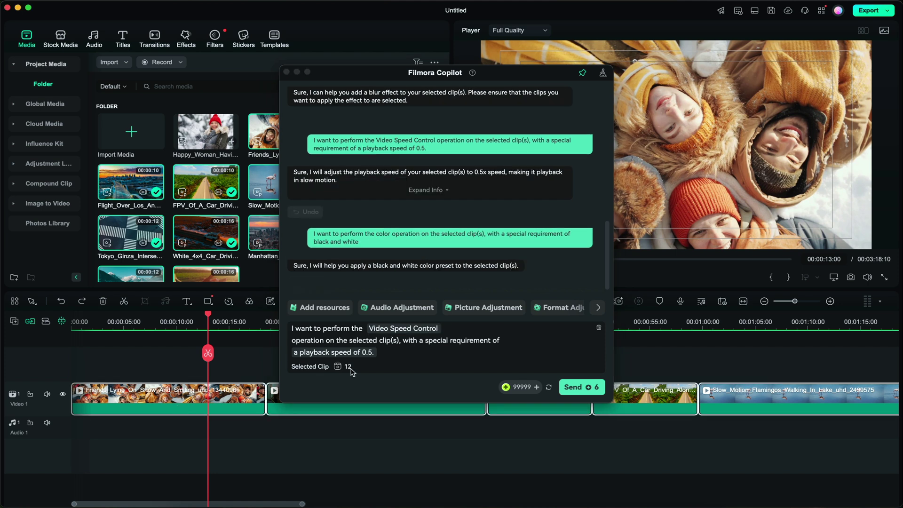
left_click(458, 325)
type("picture")
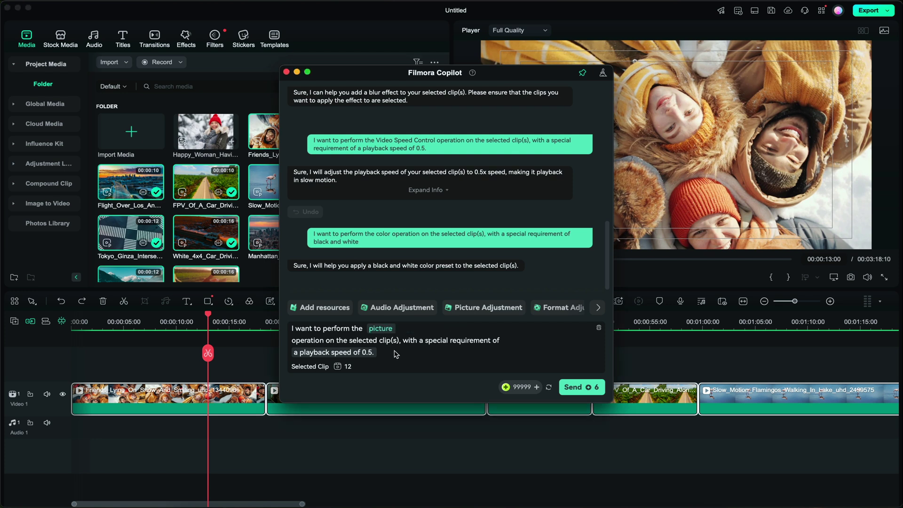
left_click_drag(374, 352, 282, 353)
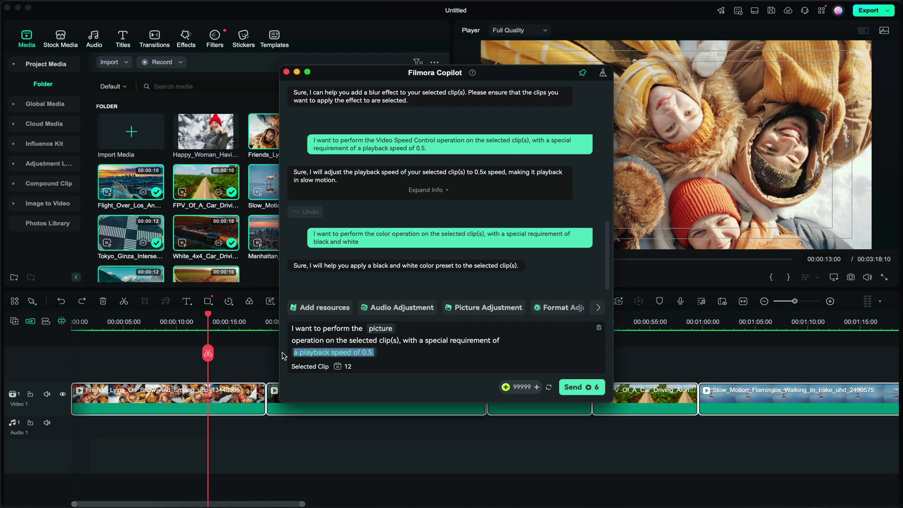
type("black and whie")
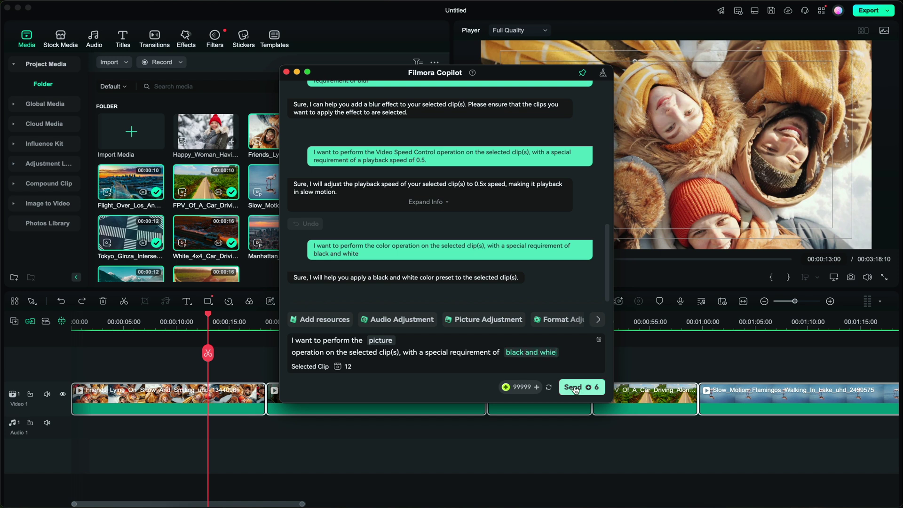
left_click(575, 390)
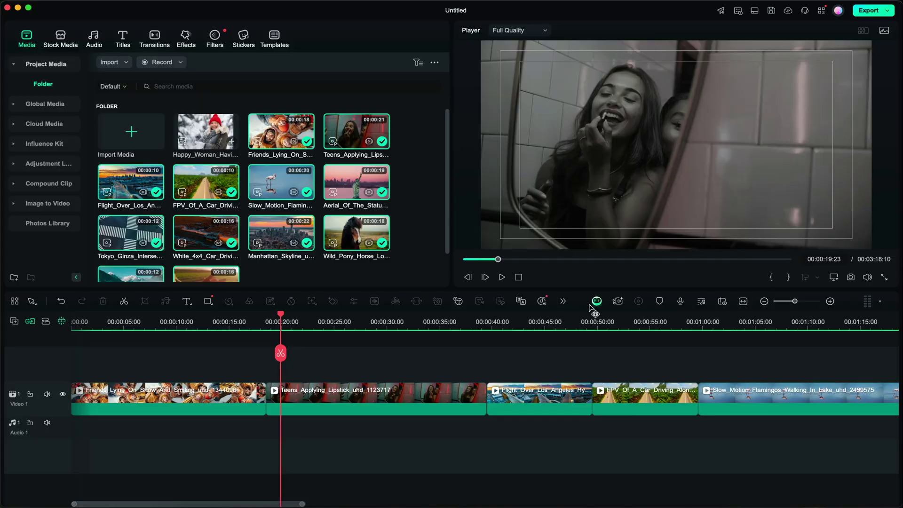
Apply a Copilot Mirror Flip to the friends-in-snow clip, then undo it
left_click(596, 301)
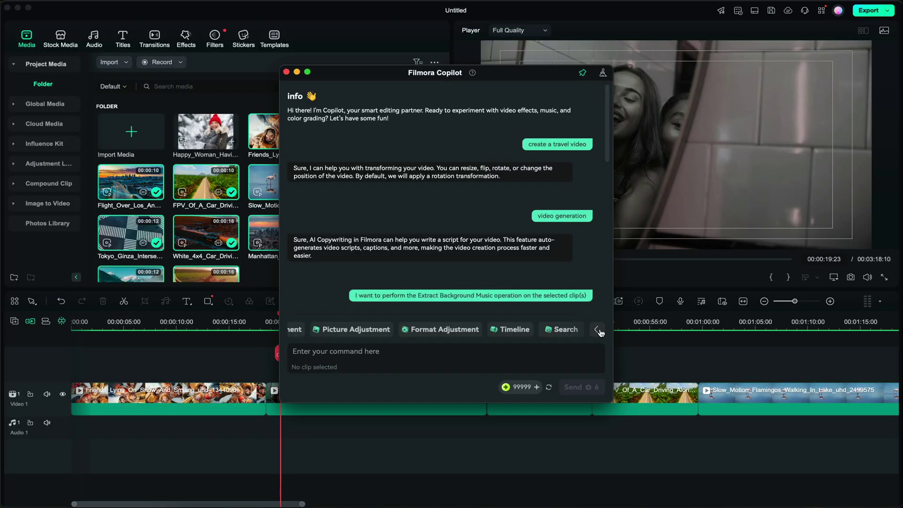
left_click(450, 331)
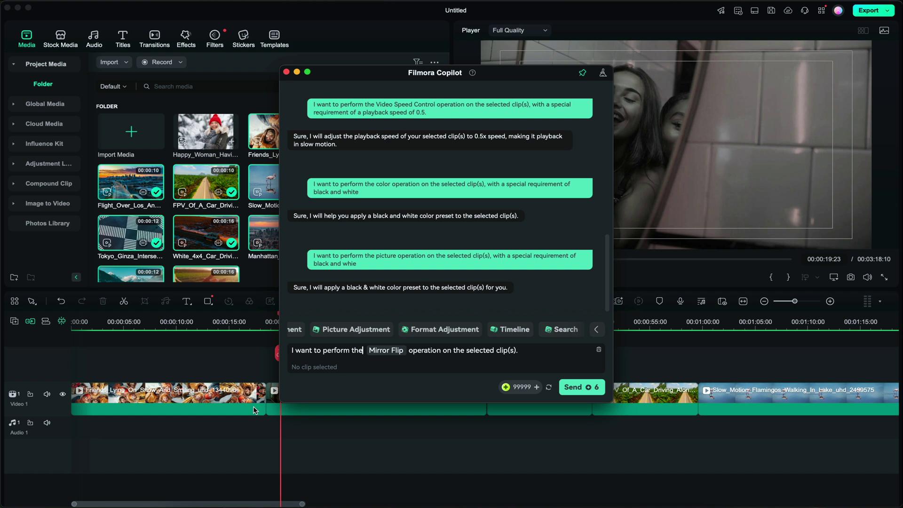
left_click(199, 399)
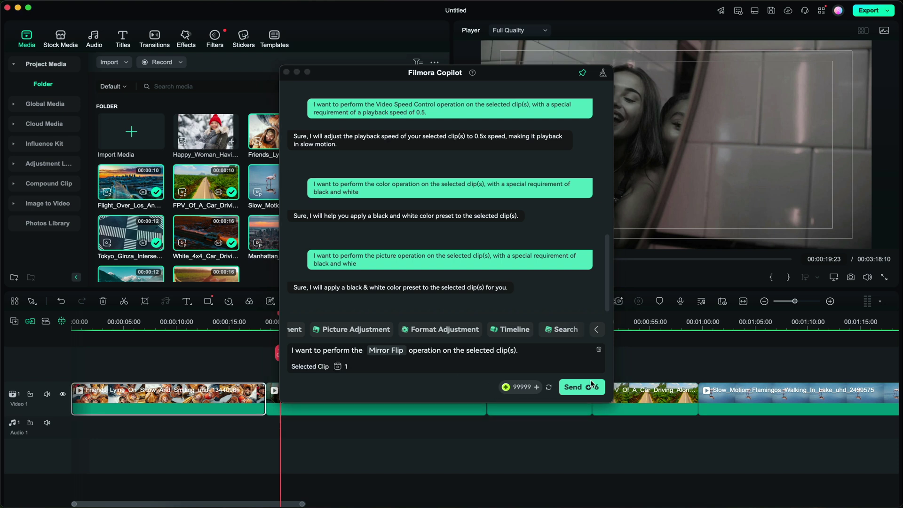
left_click(580, 387)
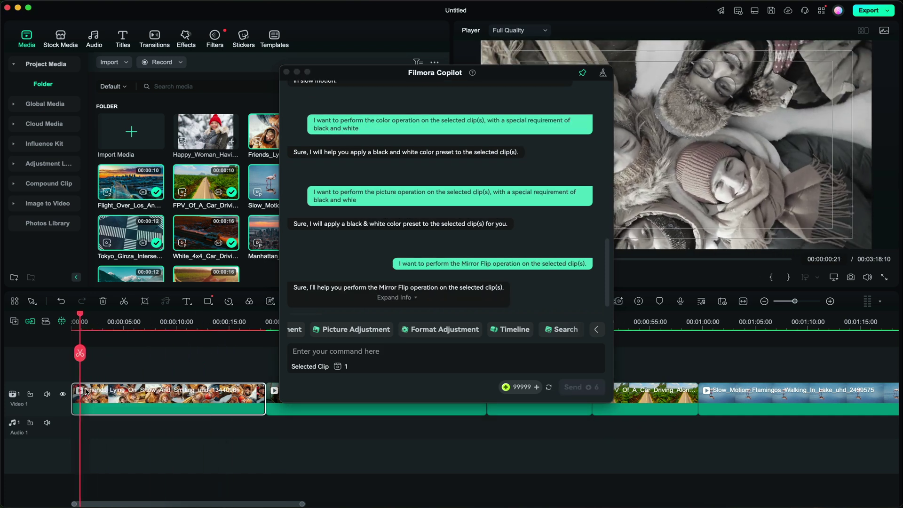
key("super+z")
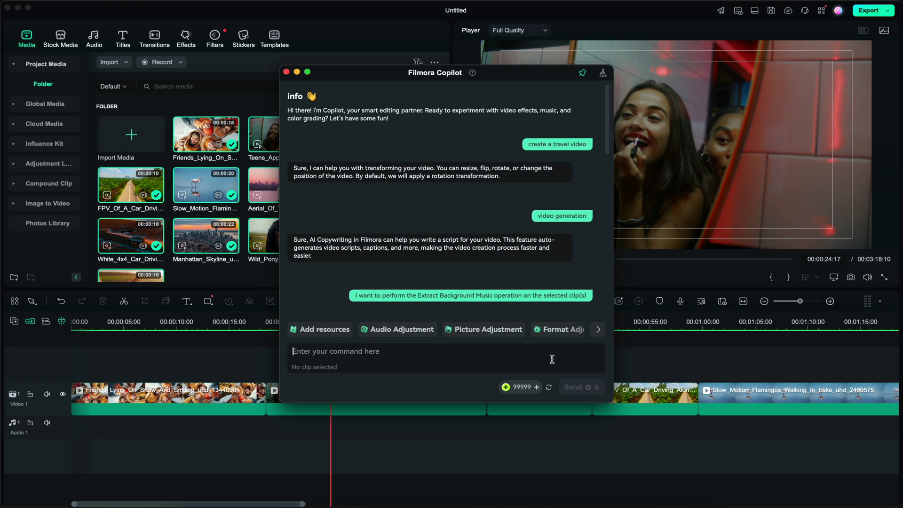
Ask Copilot 'how to change white balance'
type("how to change white balance?")
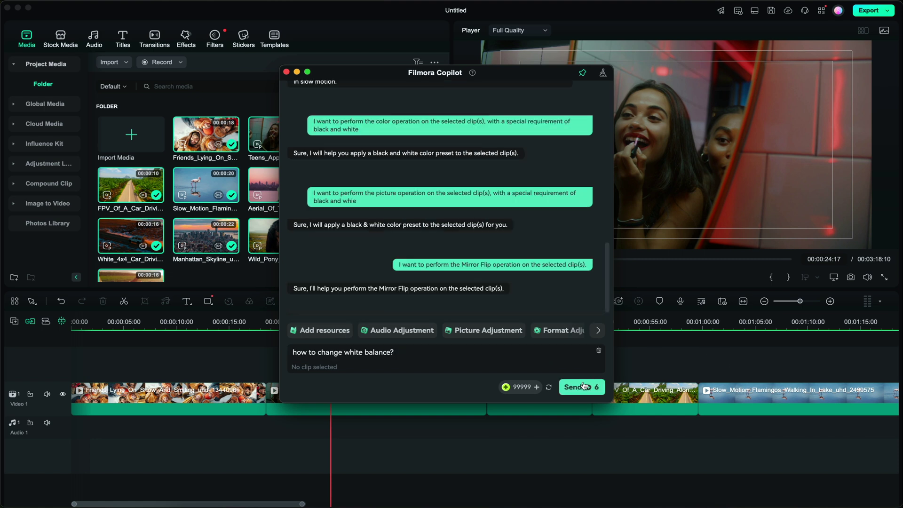
left_click(583, 386)
mouse_move(495, 261)
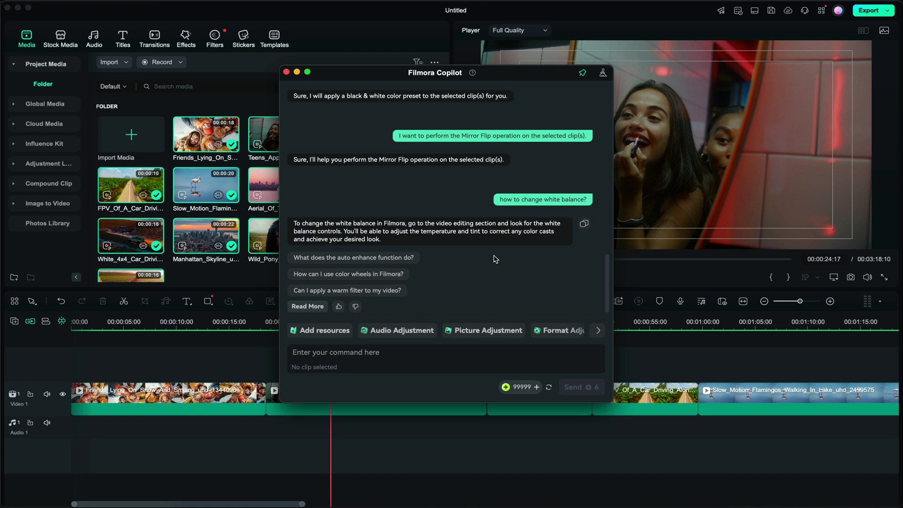
Request a warm filter for the snow clip, trying Warm Dawn and then choosing CineGold
left_click(376, 290)
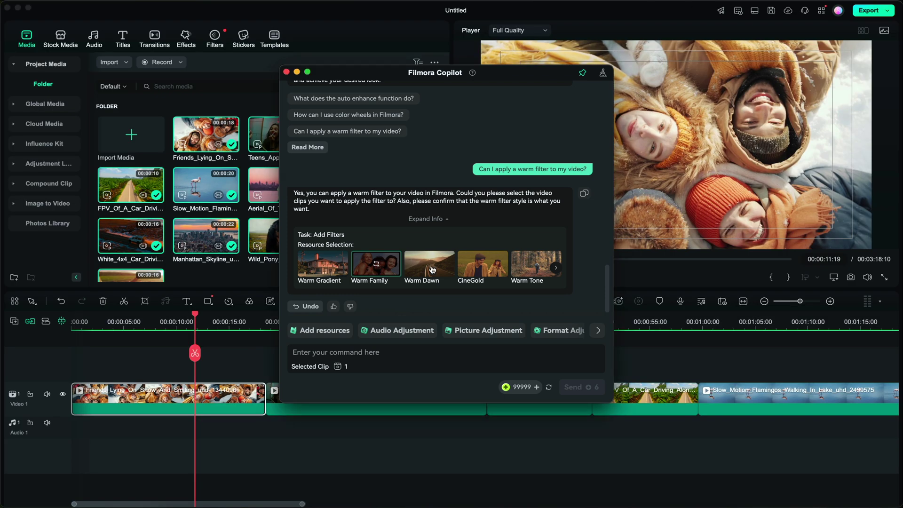
left_click(438, 269)
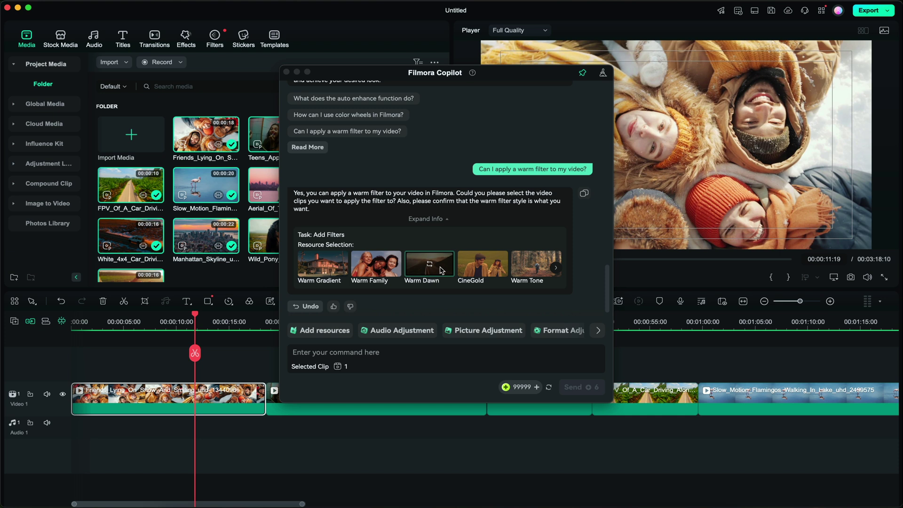
left_click(474, 267)
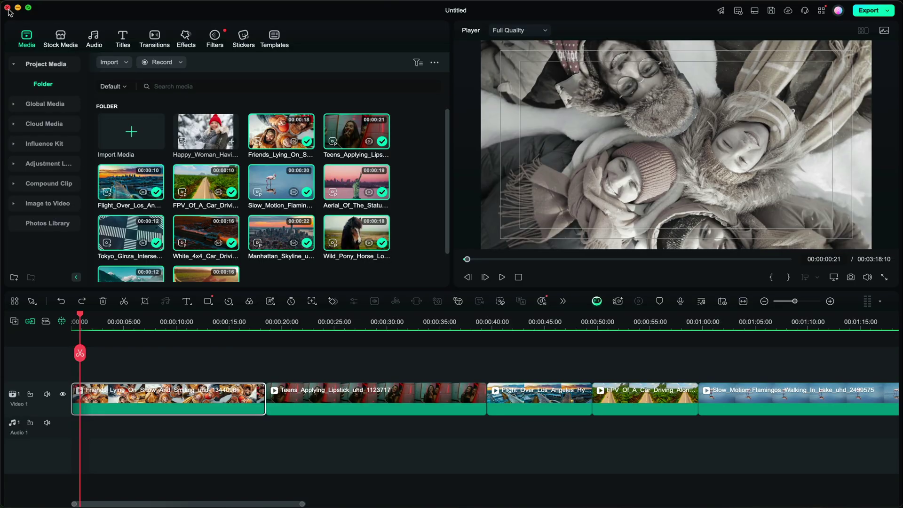
Close the travel project
left_click(7, 8)
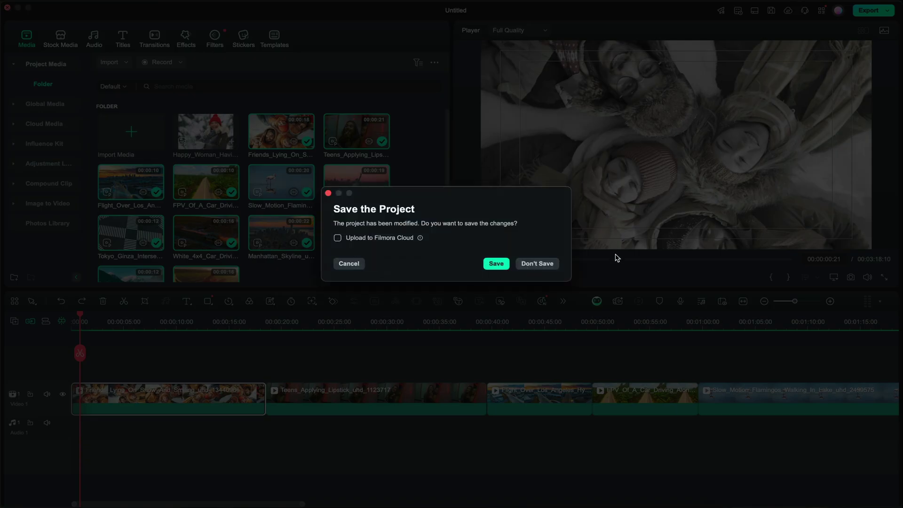
Answer the save prompt and show the Toolbox of AI tools in the launcher
left_click(555, 264)
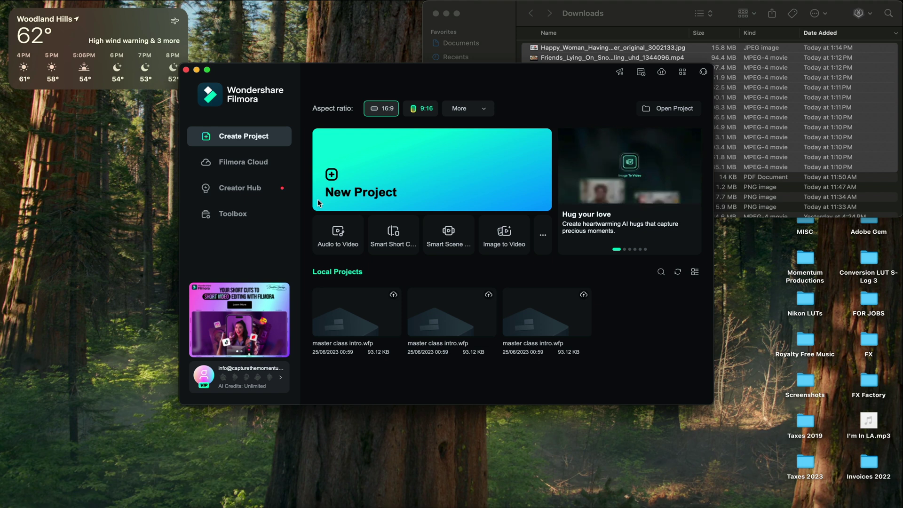
left_click(233, 219)
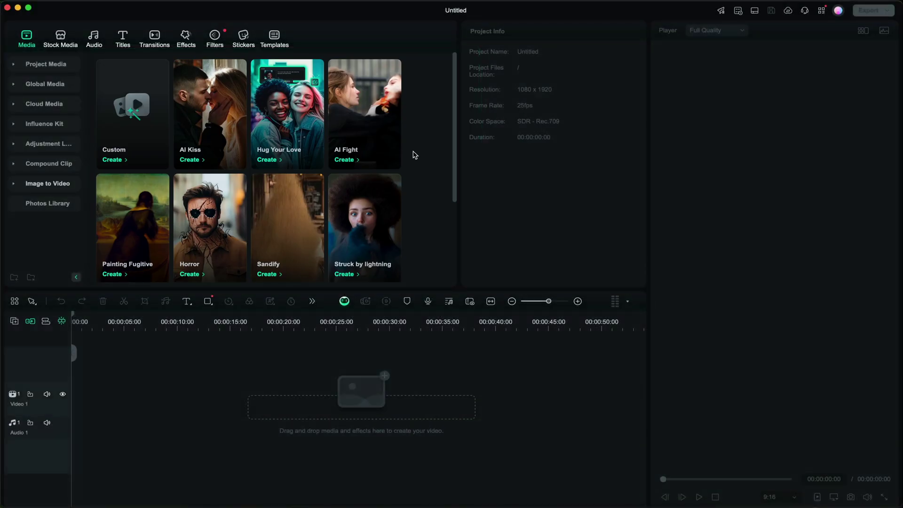
Preview the Horror template, then pick Struck by lightning and open its image upload picker
left_click(217, 211)
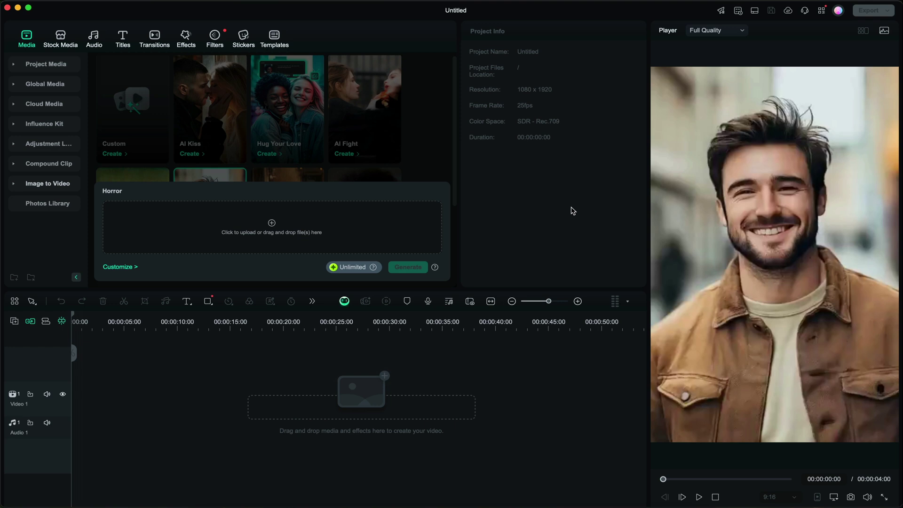
left_click(219, 118)
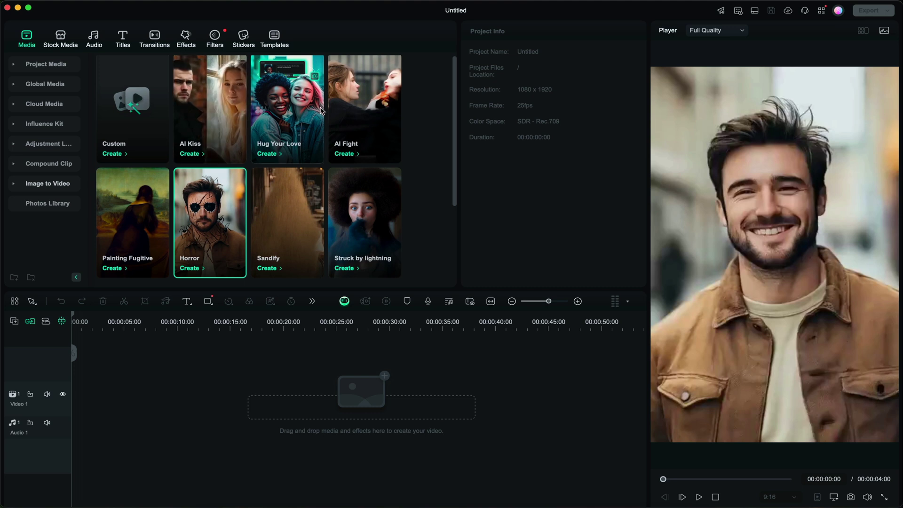
scroll(350, 118, "down", 3)
scroll(357, 122, "down", 2)
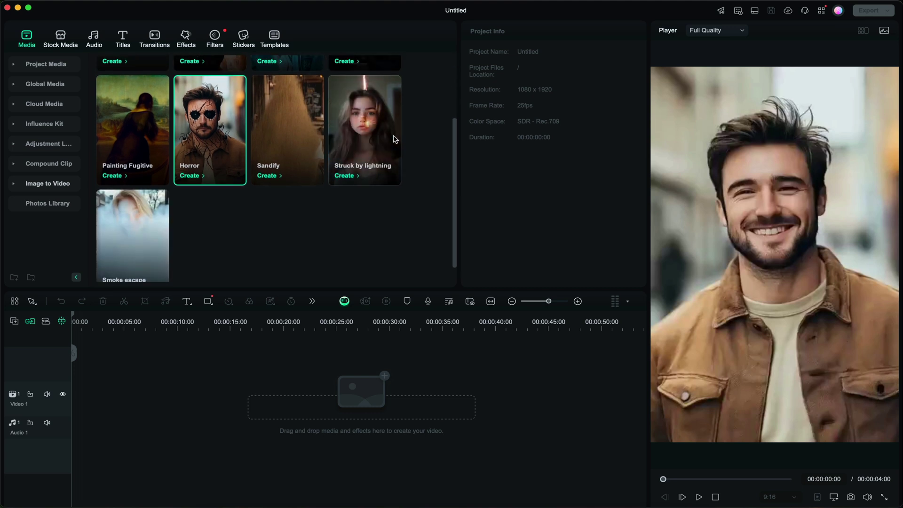
left_click(377, 130)
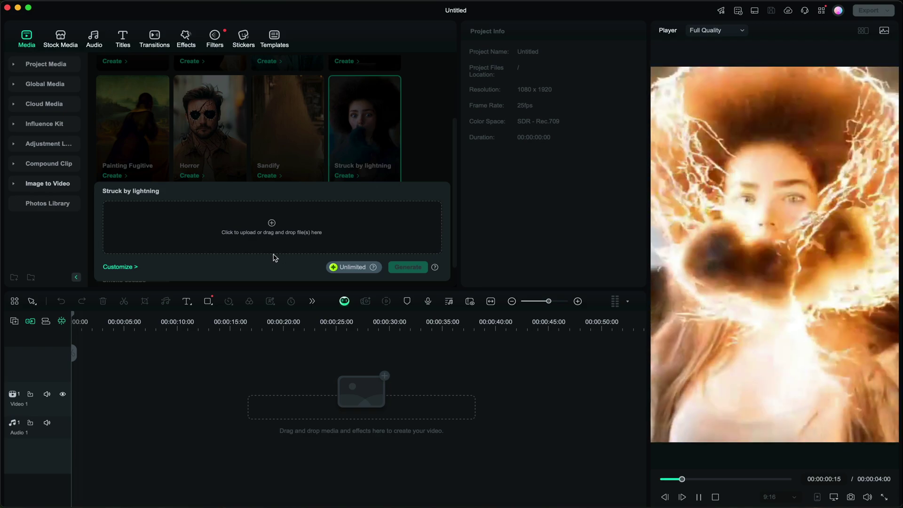
left_click(272, 225)
Load the Happy_Woman winter photo, crop to its top, and submit it for Struck by lightning
left_click(420, 124)
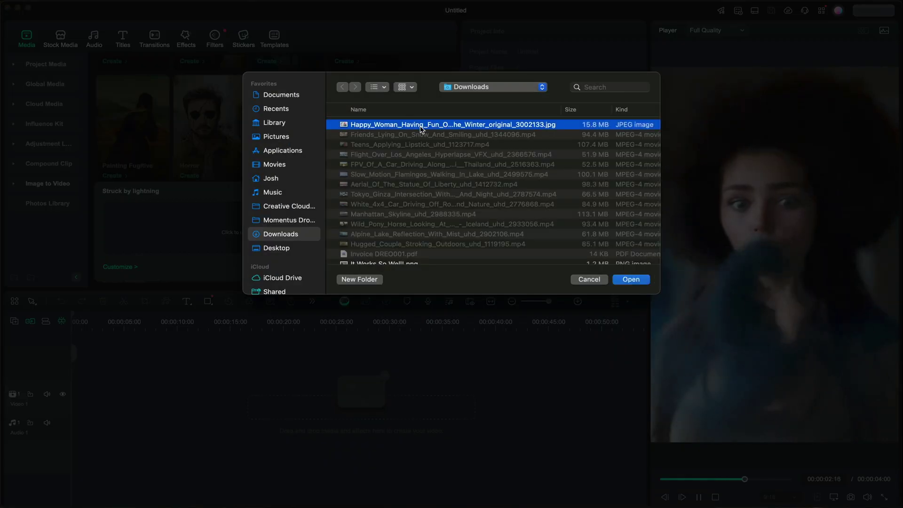
double_click(420, 125)
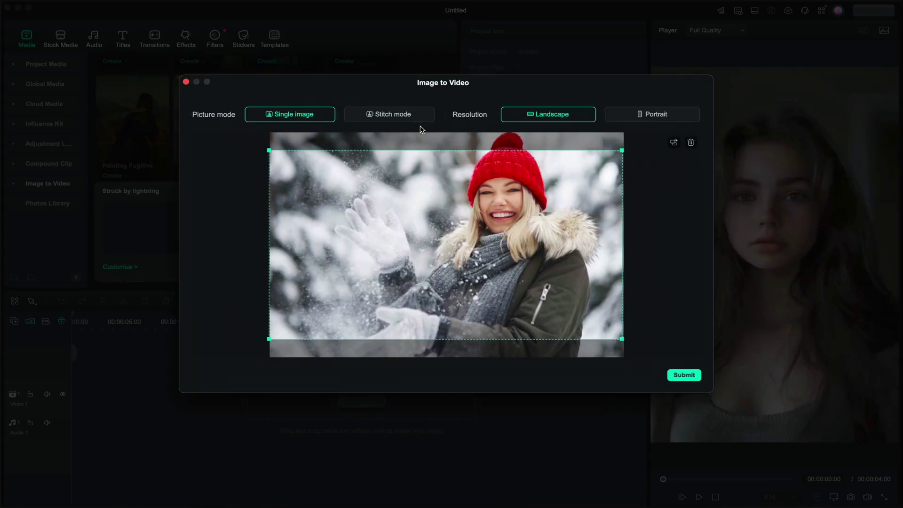
left_click_drag(544, 199, 544, 181)
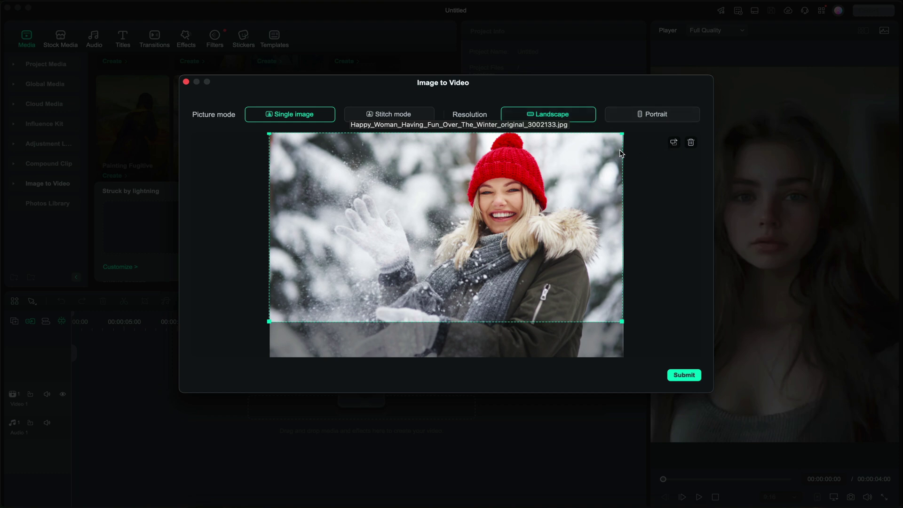
left_click(685, 375)
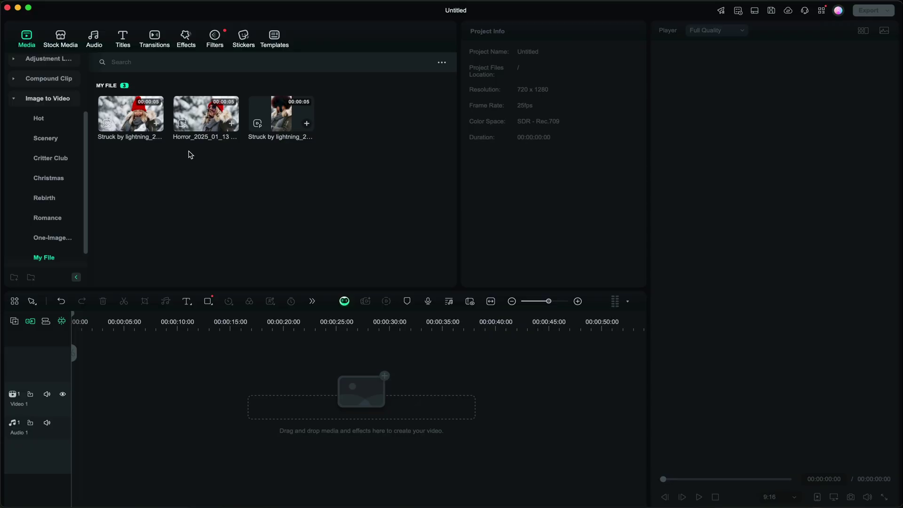
Place the Struck by lightning clip on Video 1, match the project to 1280 x 720, and play it in an enlarged preview
left_click_drag(107, 119, 88, 404)
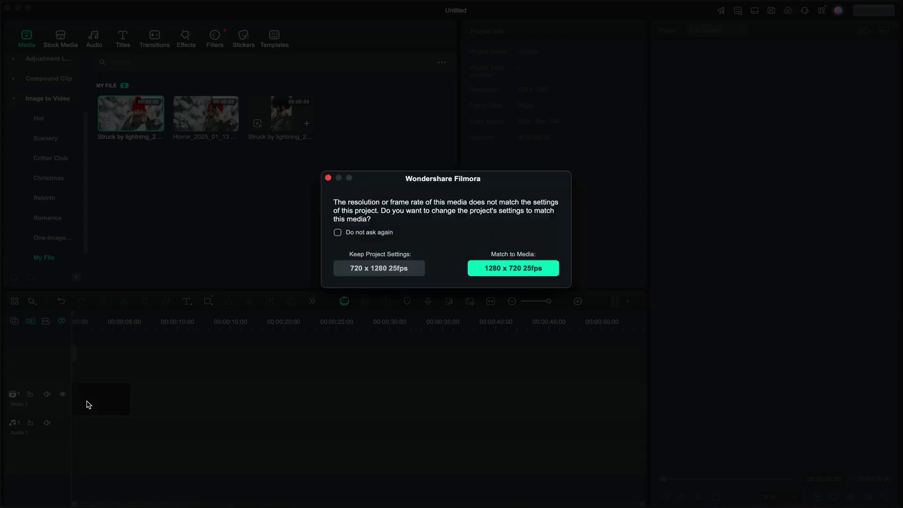
left_click(513, 269)
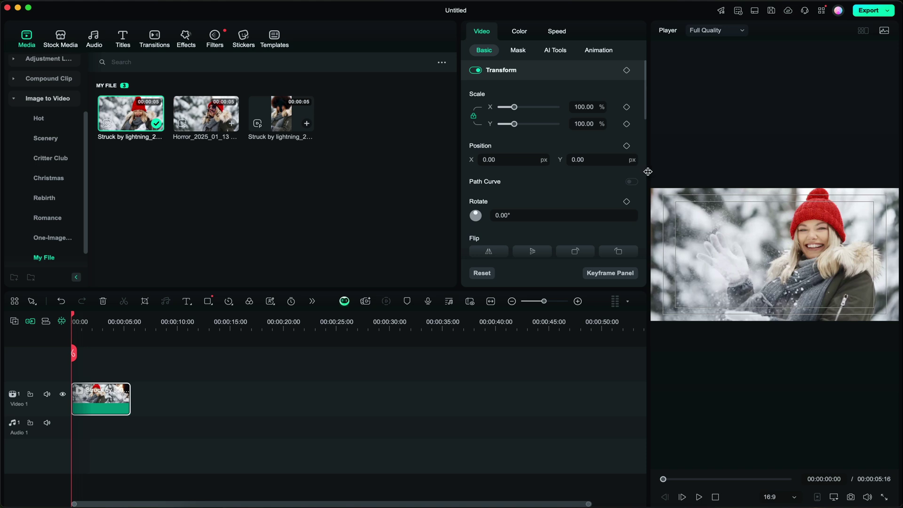
left_click_drag(648, 171, 266, 199)
key("space")
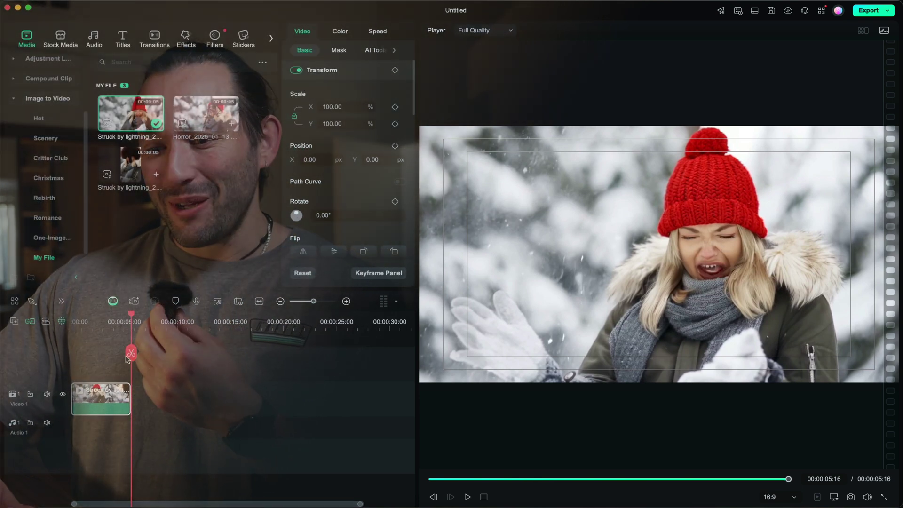
Jump to 00:00:01:21, where lightning strikes the woman's head
left_click(91, 322)
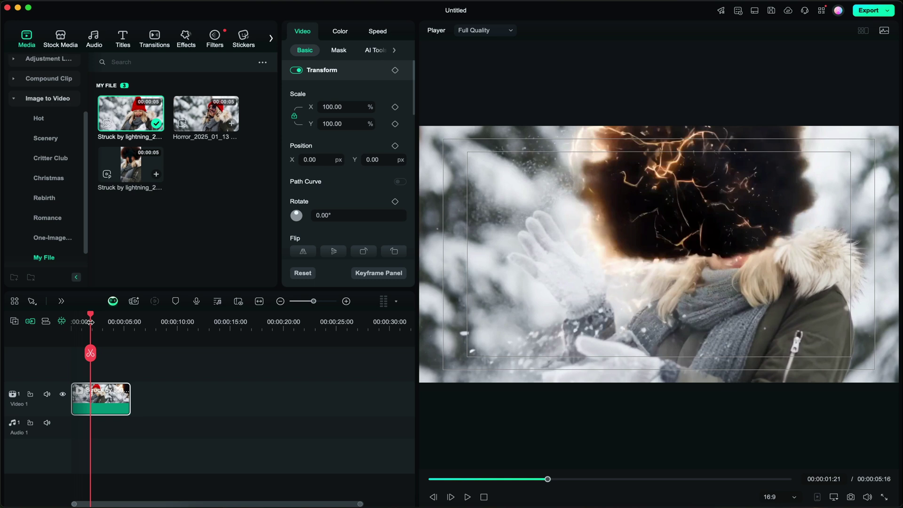